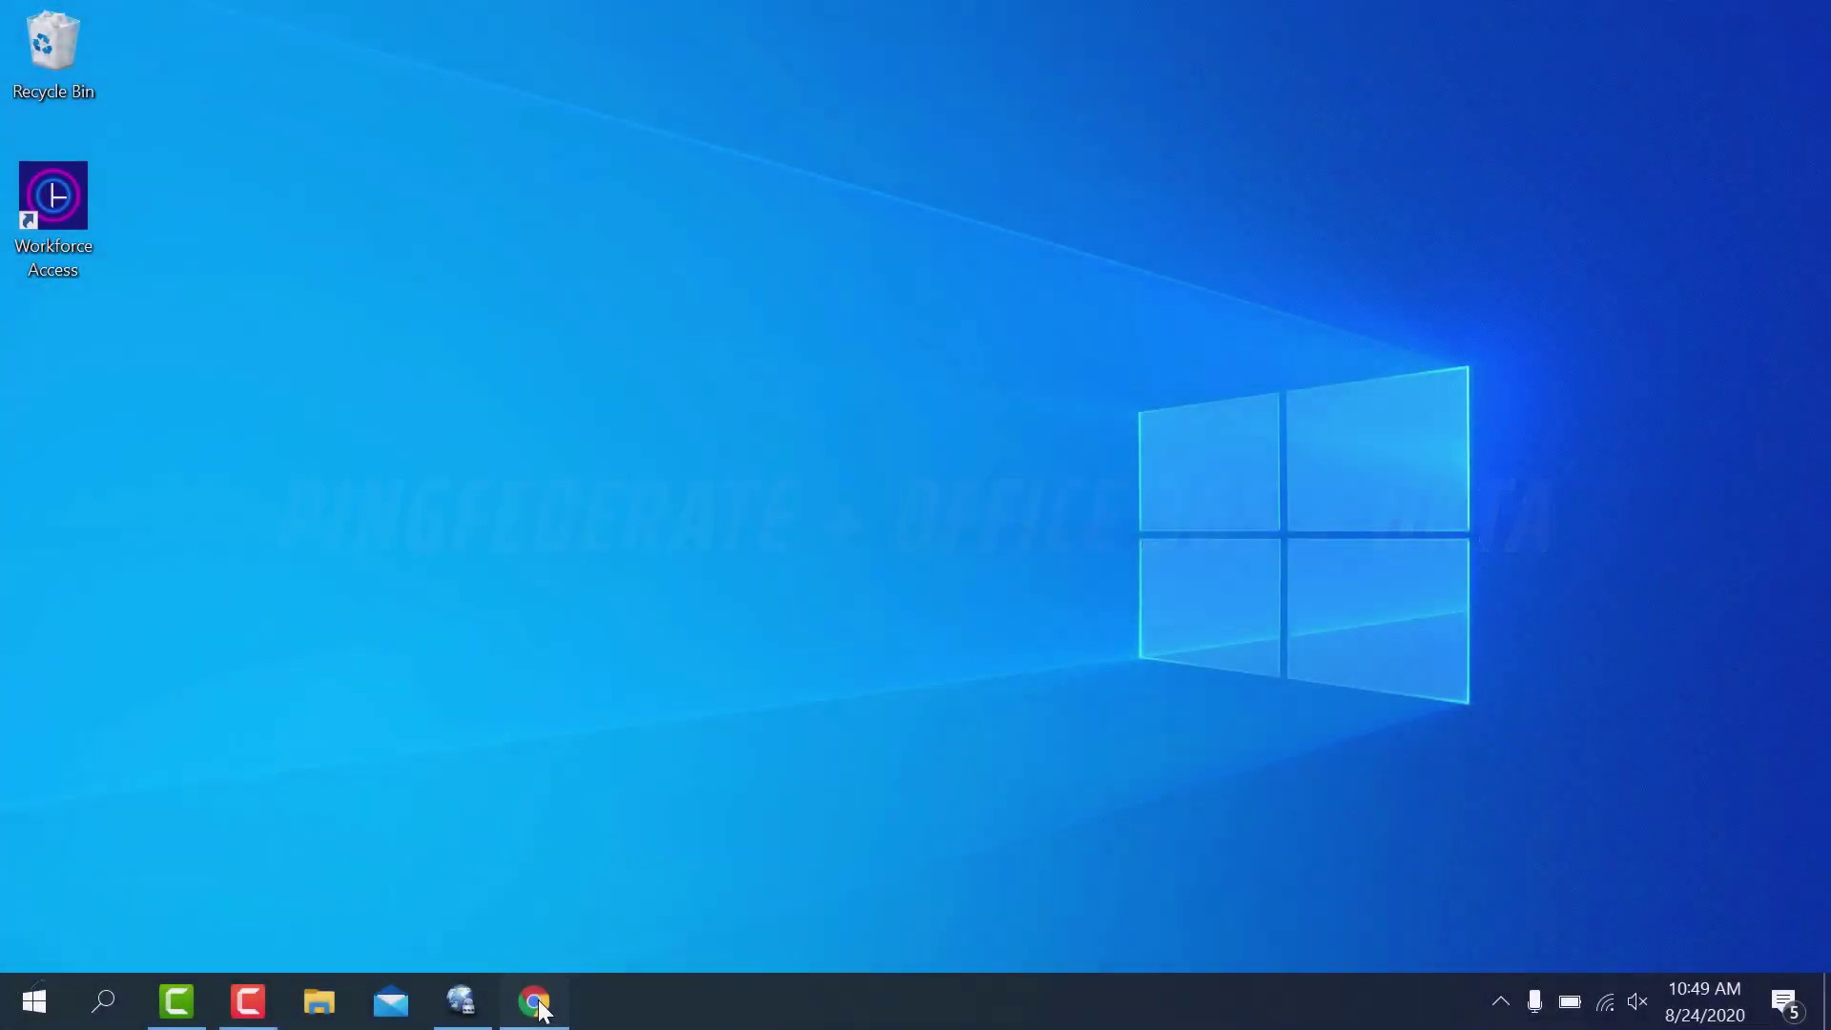
Step: Reach the signed-in Office 365 home page in Chrome via the O365 with PingFederate bookmark
click(538, 1004)
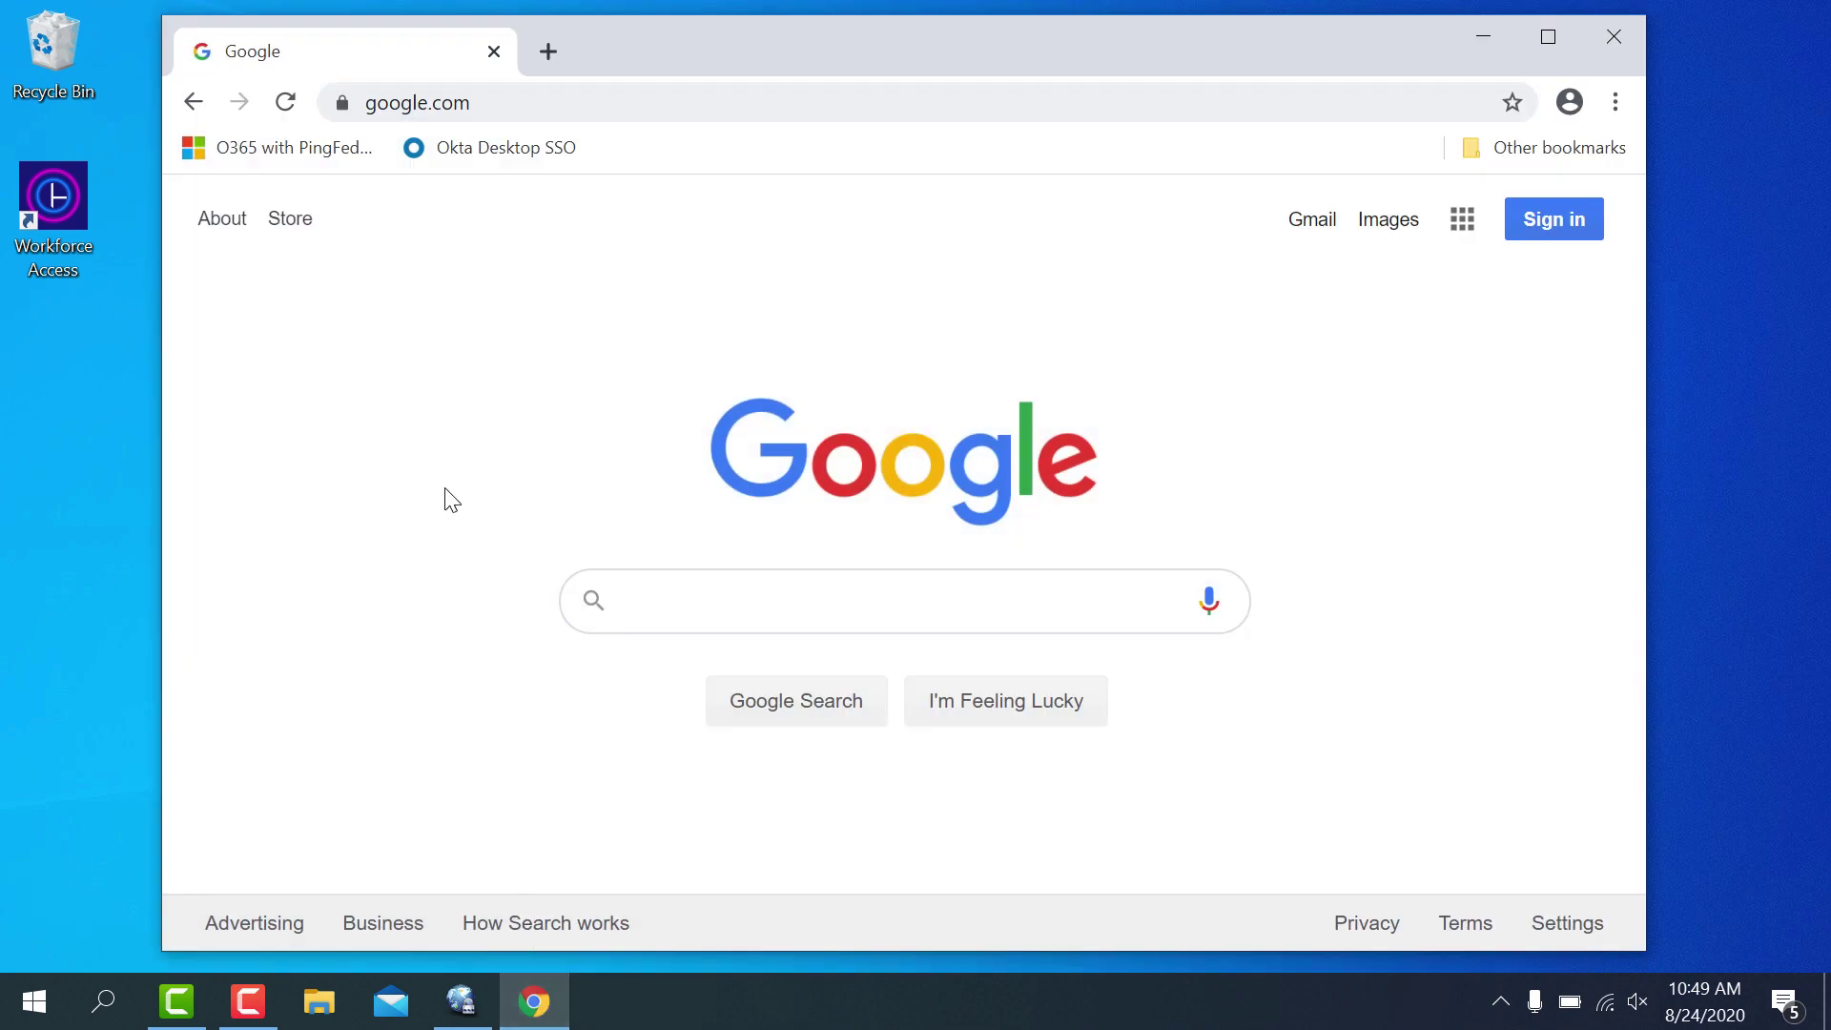
click(343, 162)
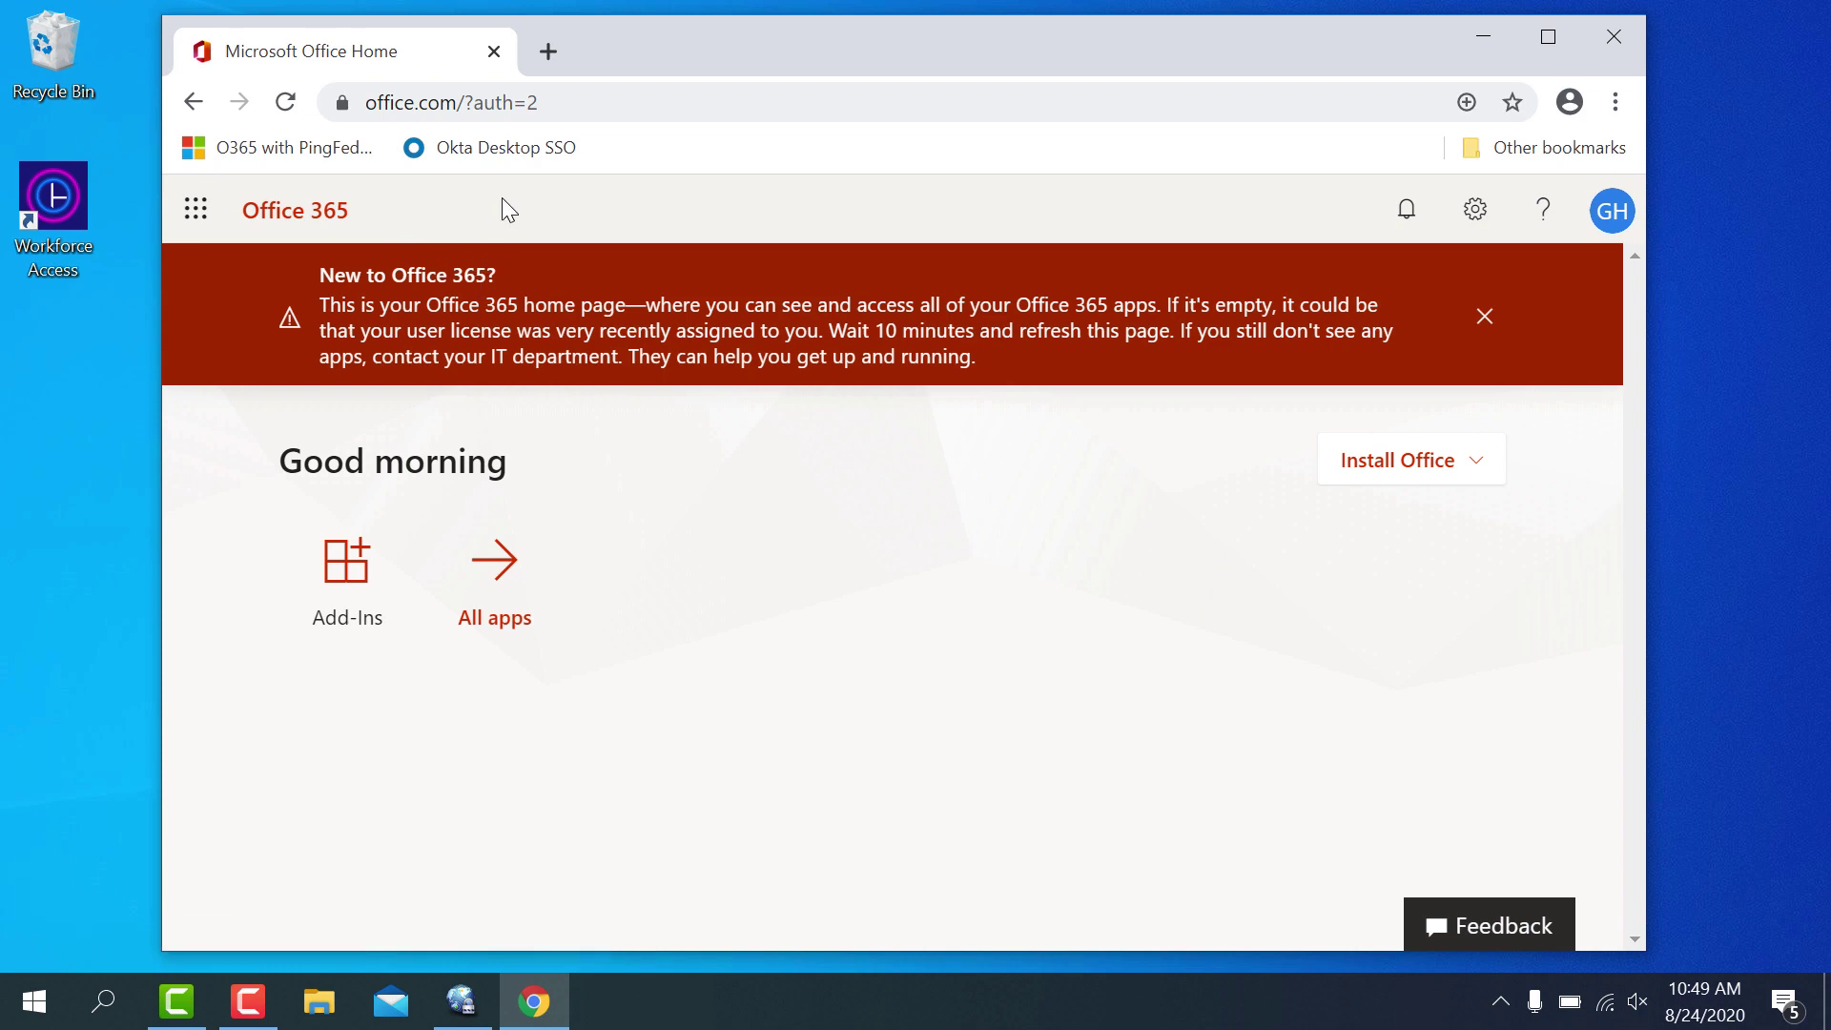
Step: Launch Salesforce.com from the Okta My Apps dashboard via the Okta Desktop SSO bookmark
click(519, 152)
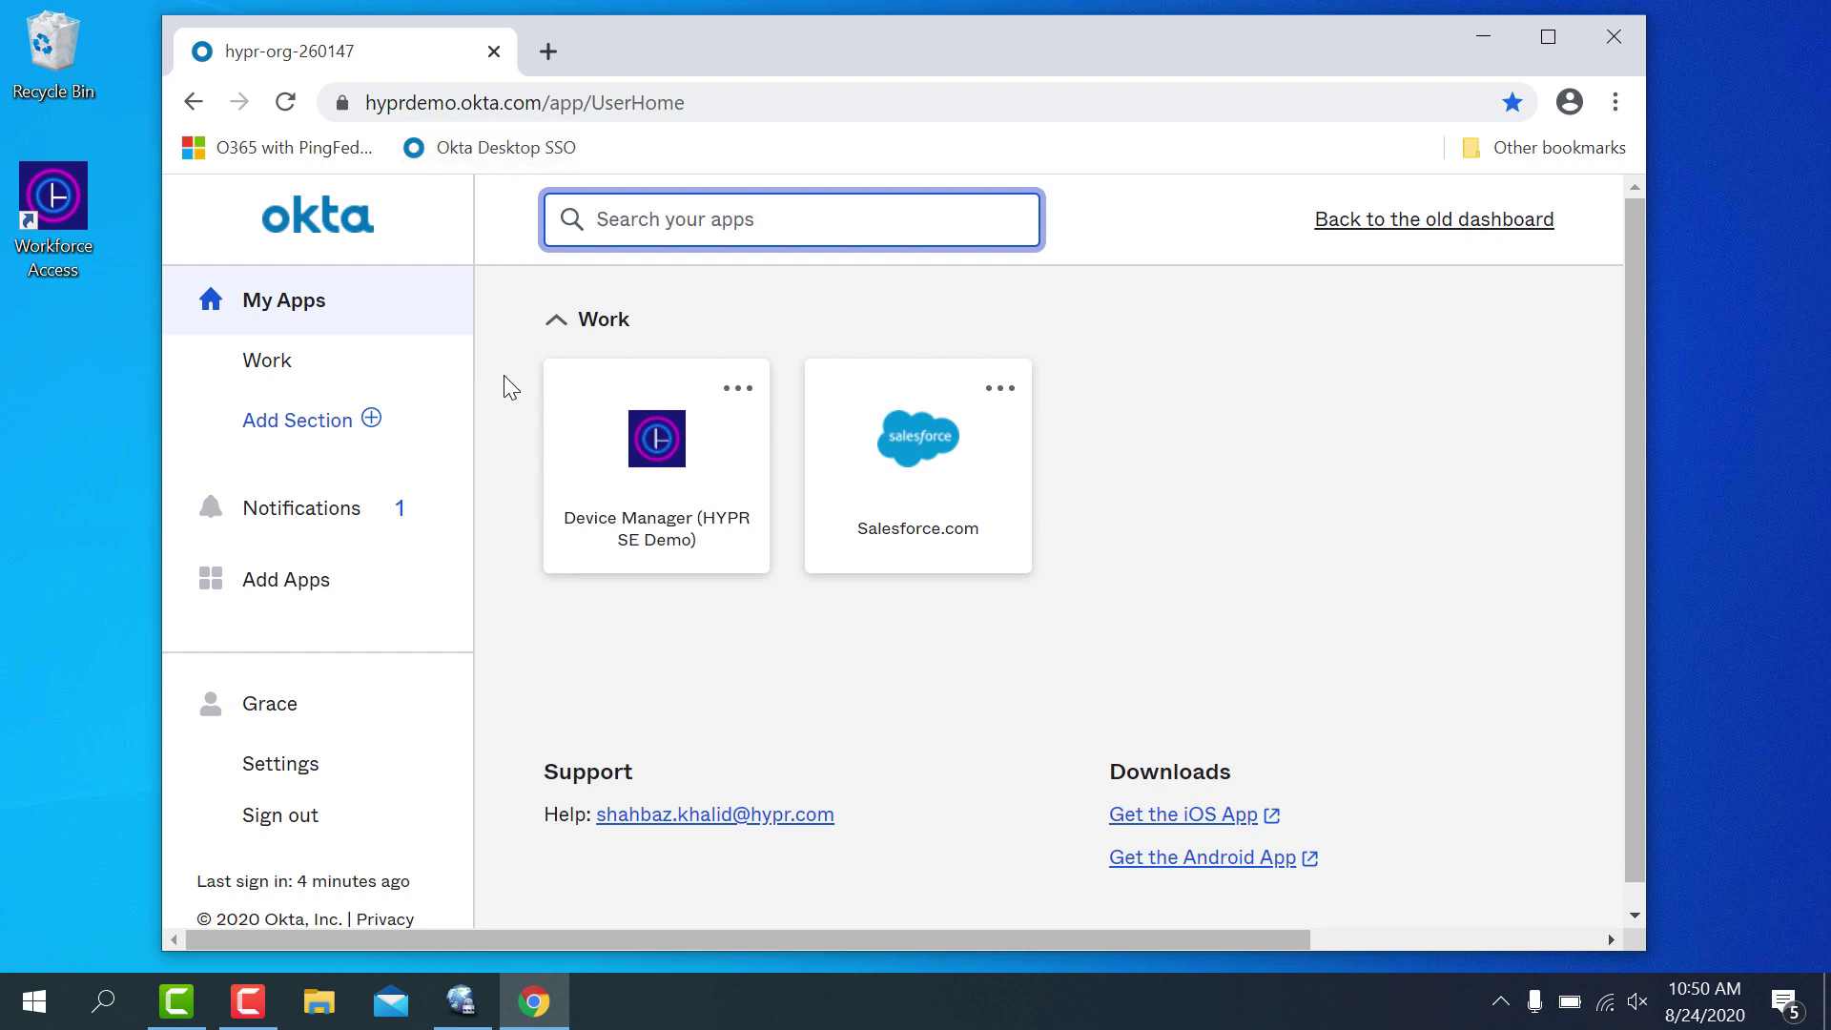
click(943, 468)
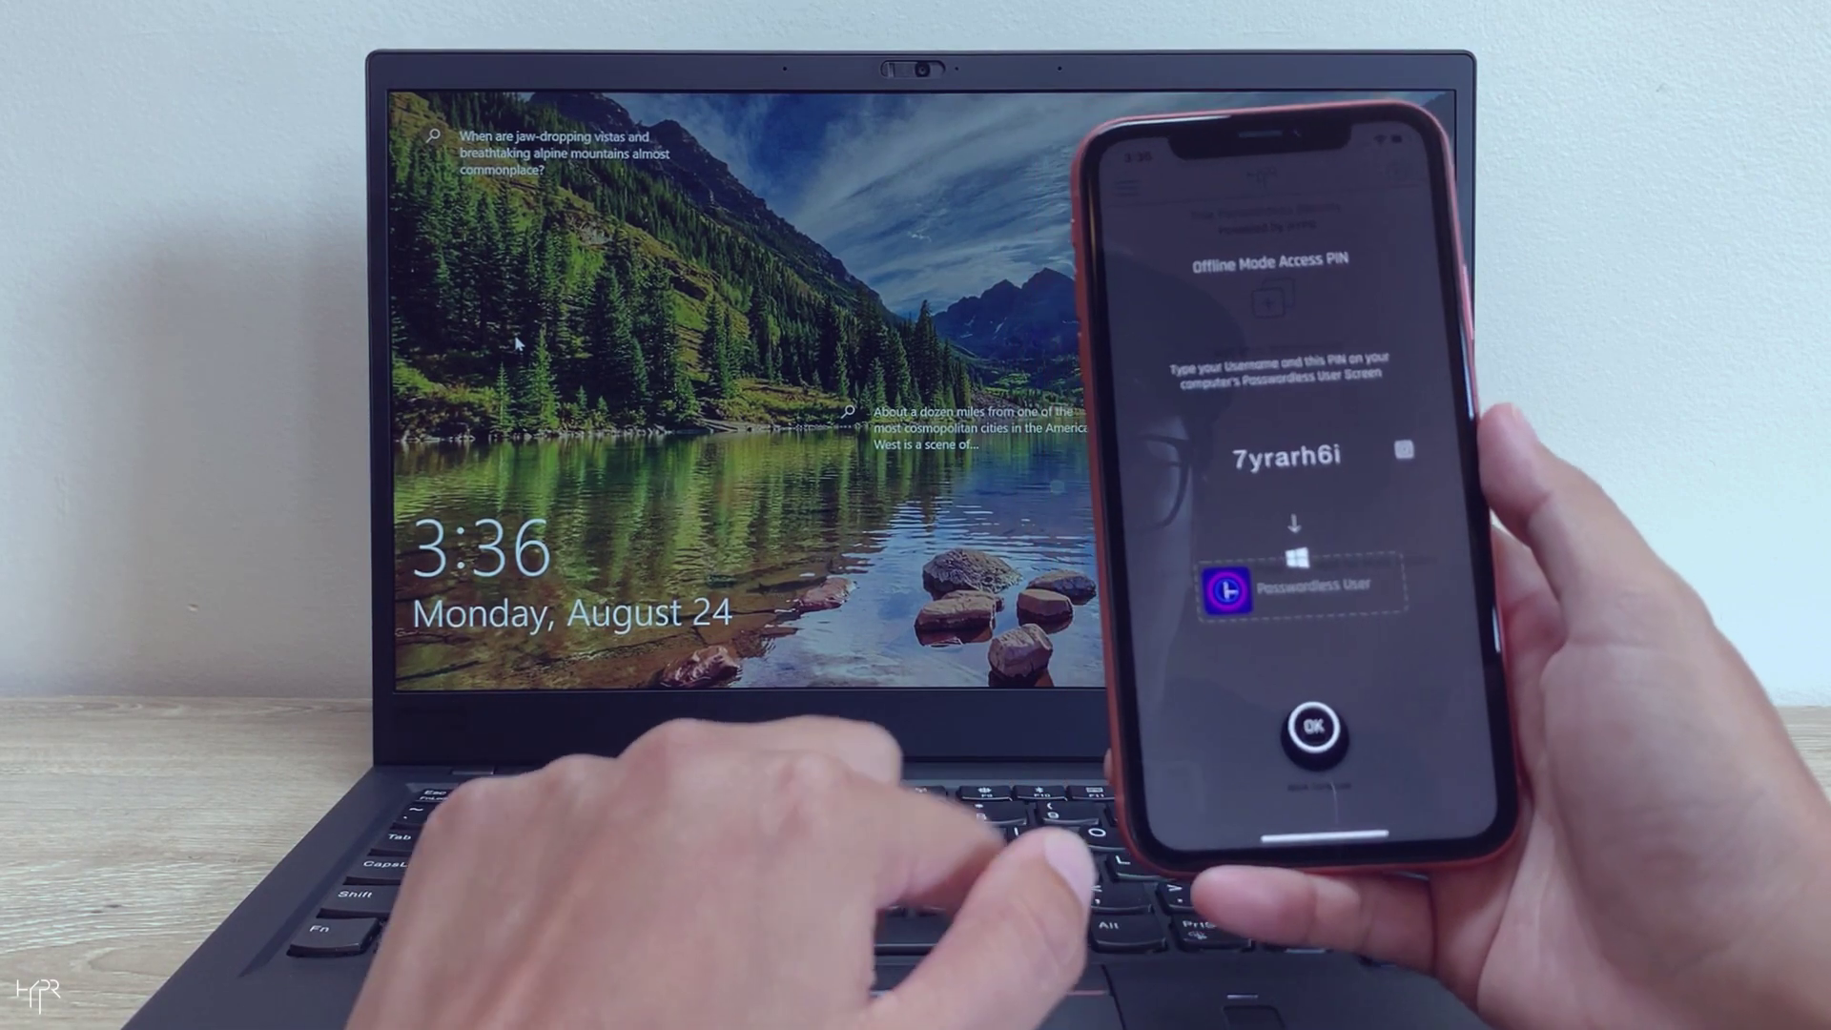
Step: Dismiss the Windows lock screen to reach the sign-in prompt for the offline PIN
key(Return)
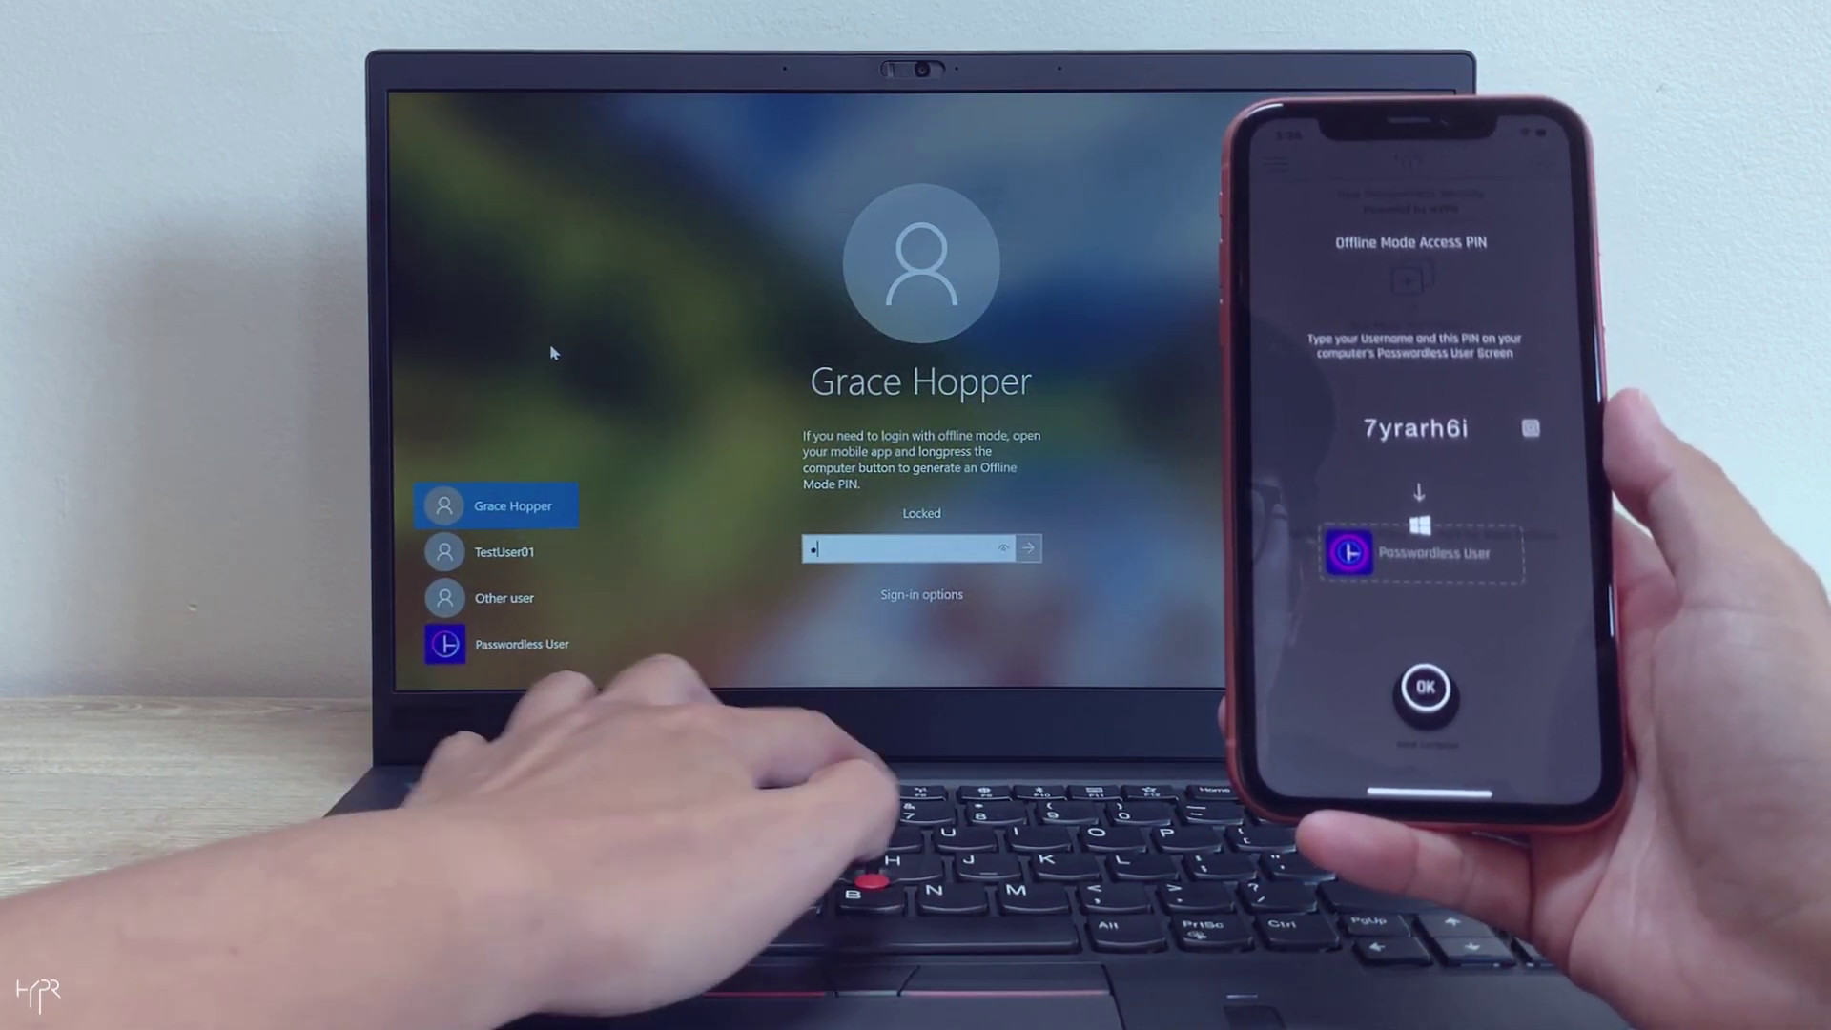
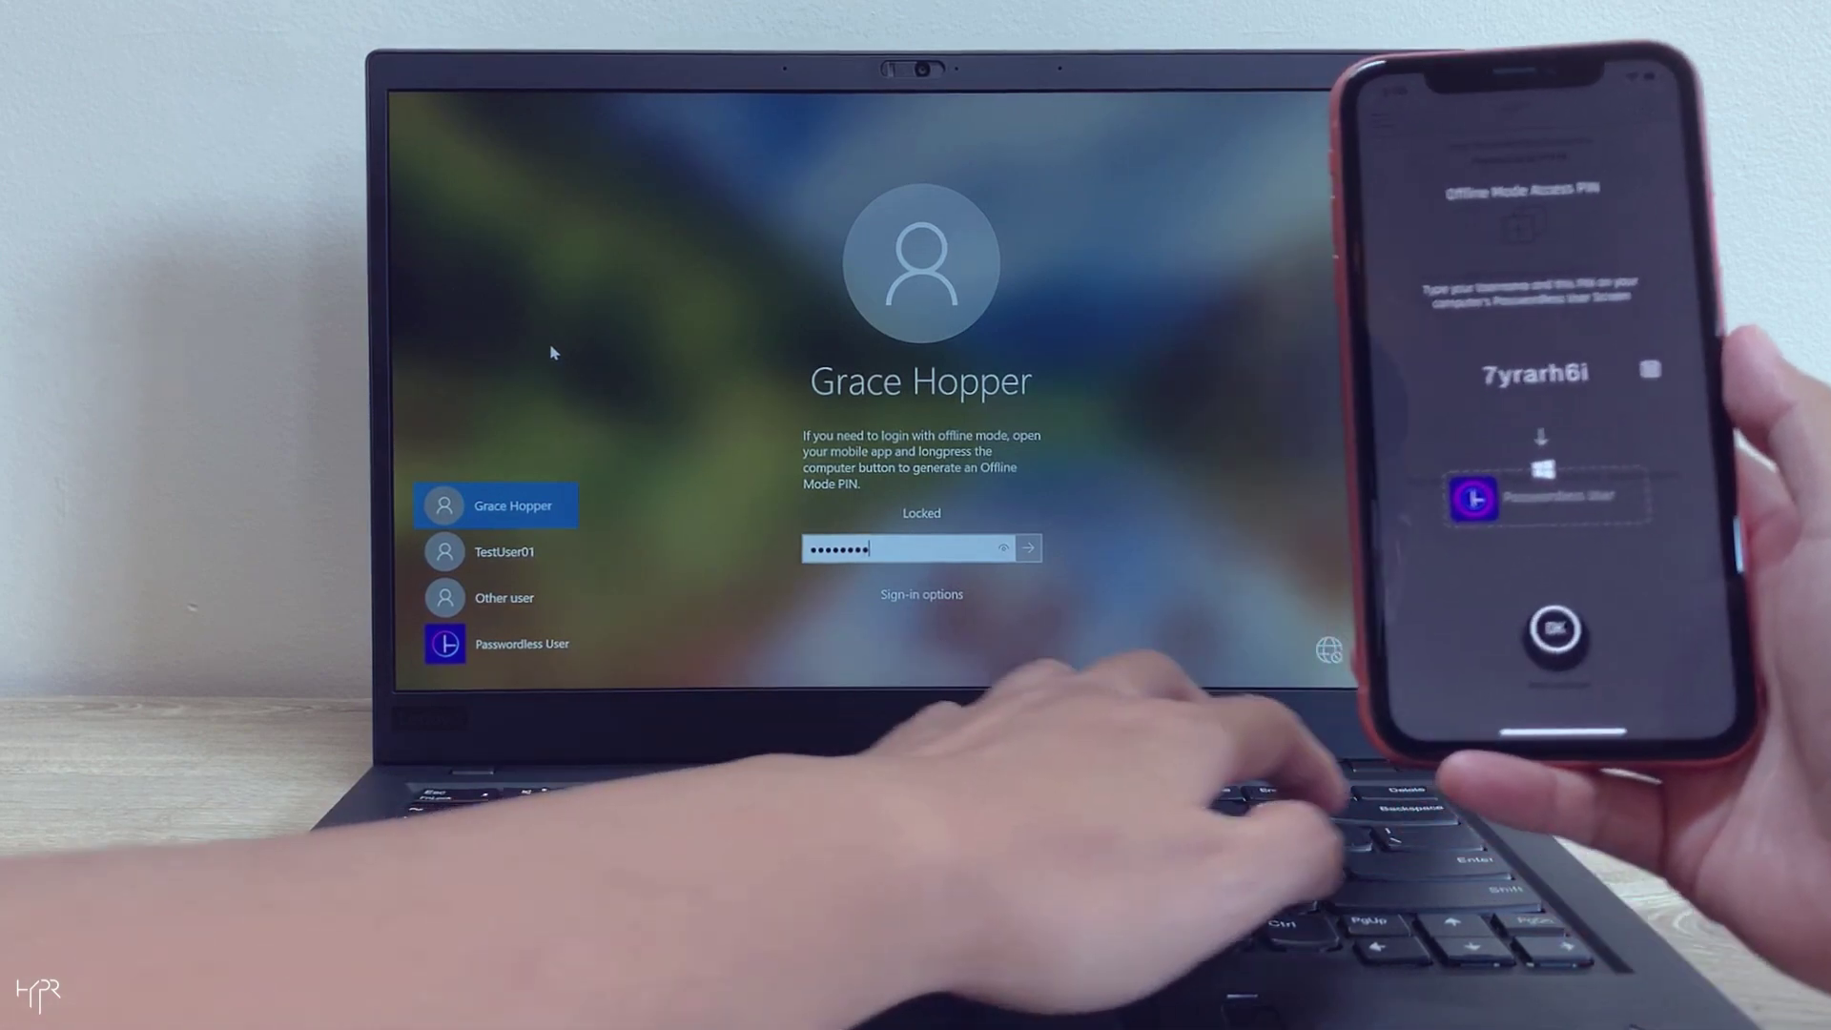